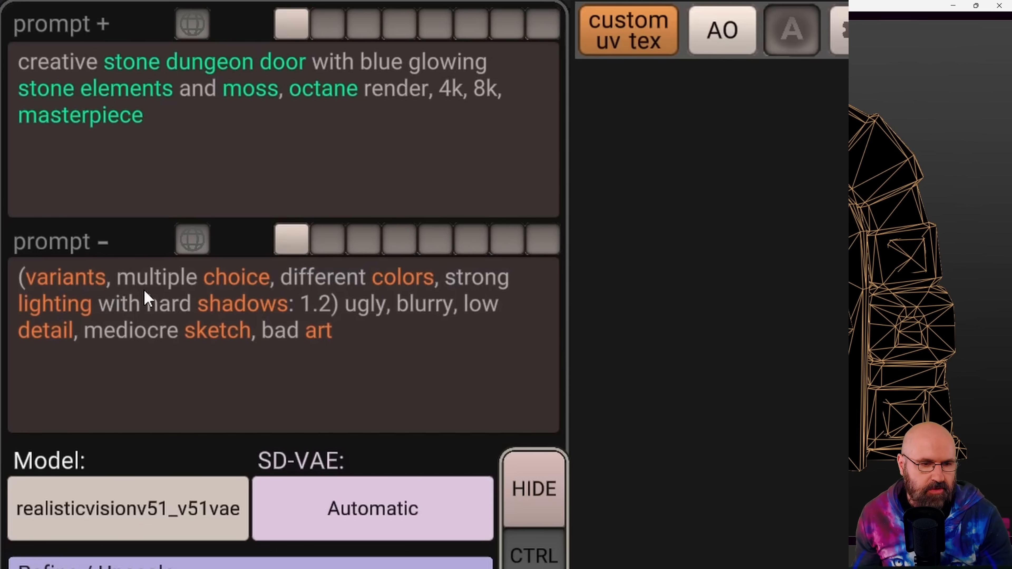
- Review the generation settings, including the model and SD-VAE choices and the Refine / Upscale options
scroll(144, 290, down, 5)
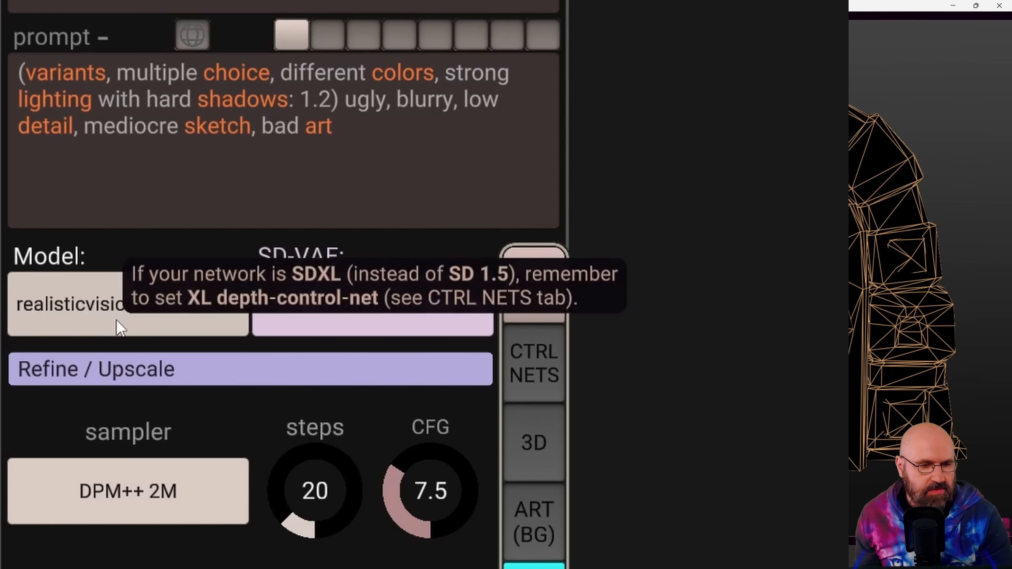
click(120, 305)
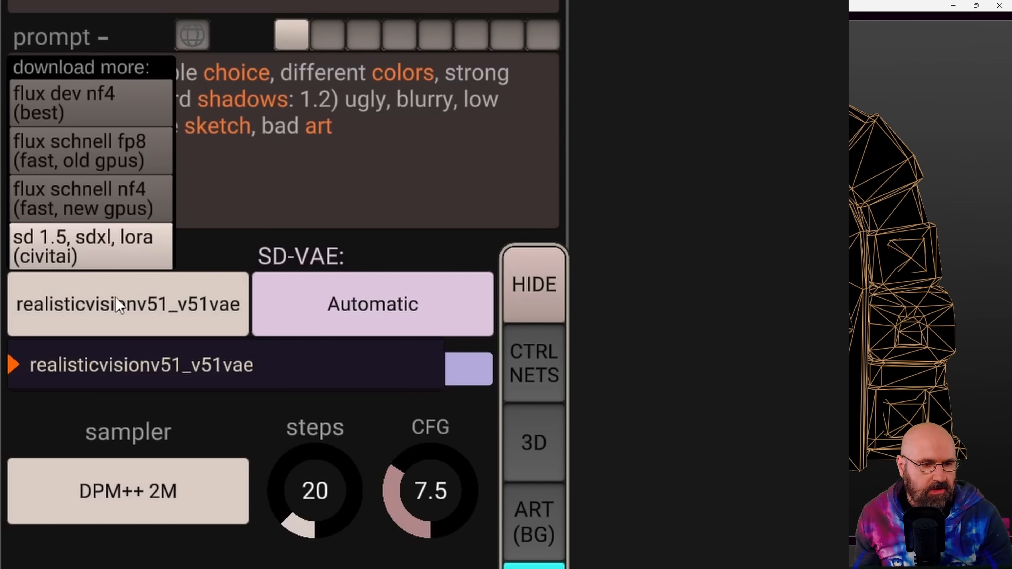
click(378, 310)
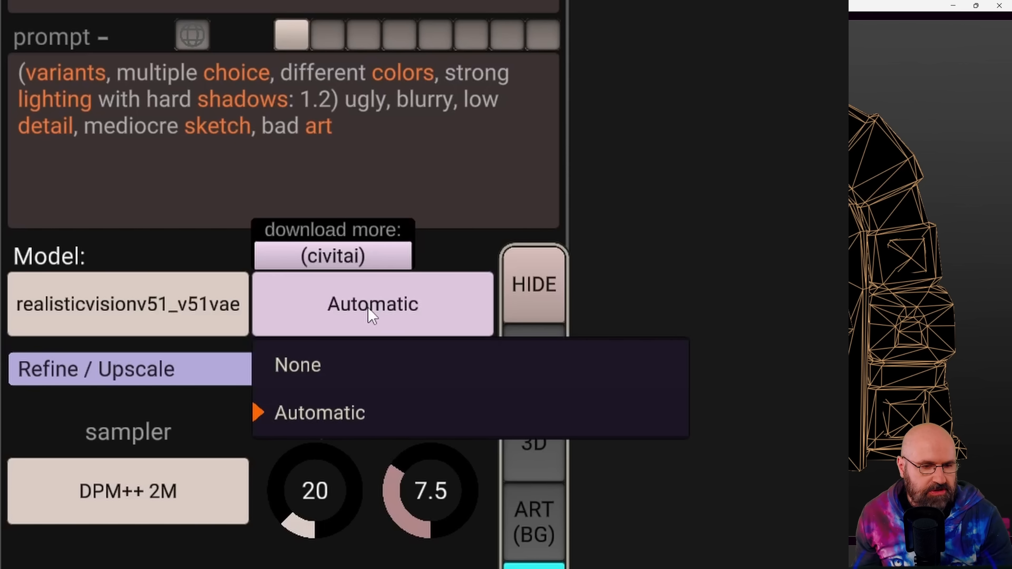
click(368, 307)
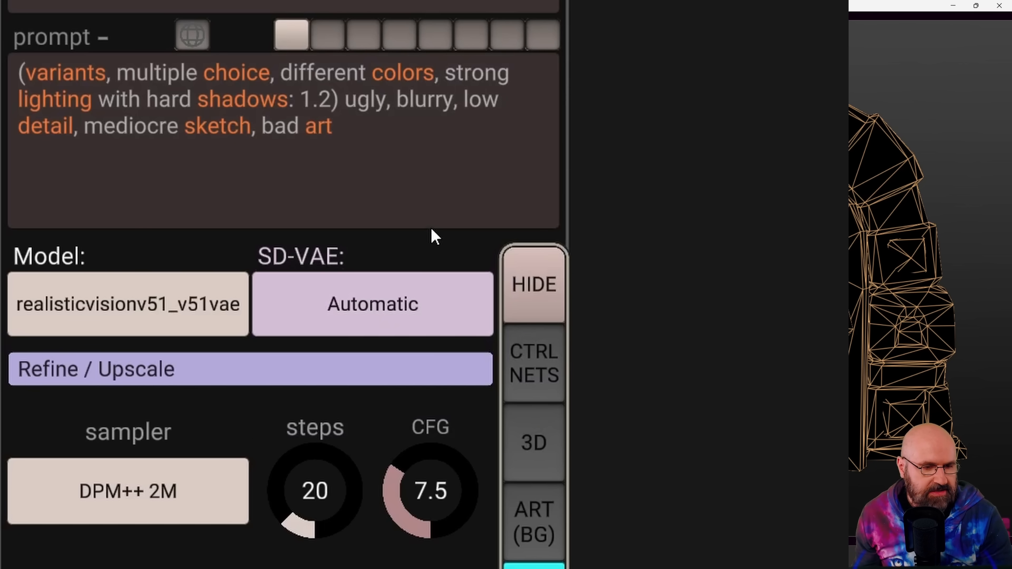
scroll(435, 237, down, 5)
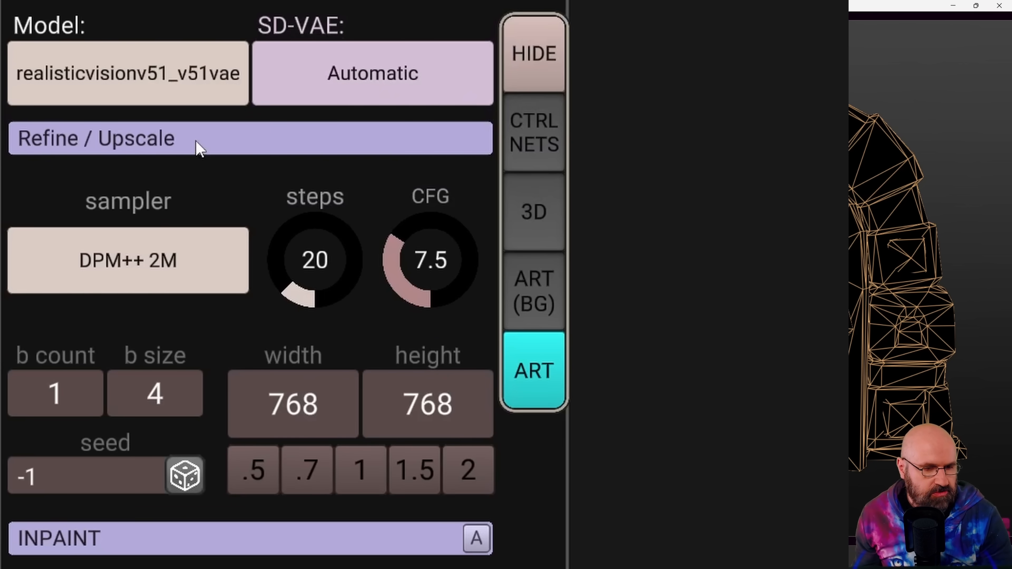
click(199, 147)
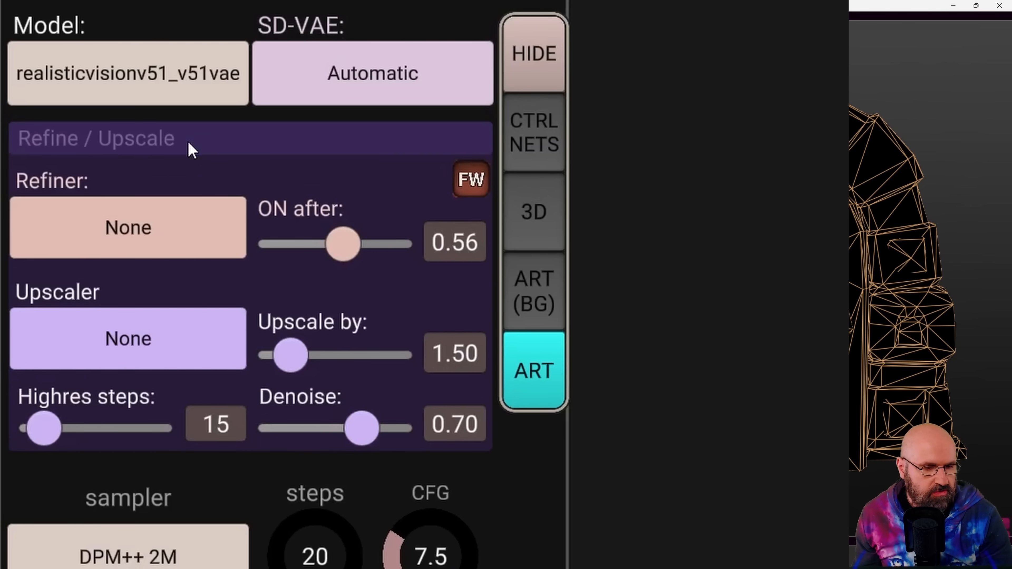
click(224, 153)
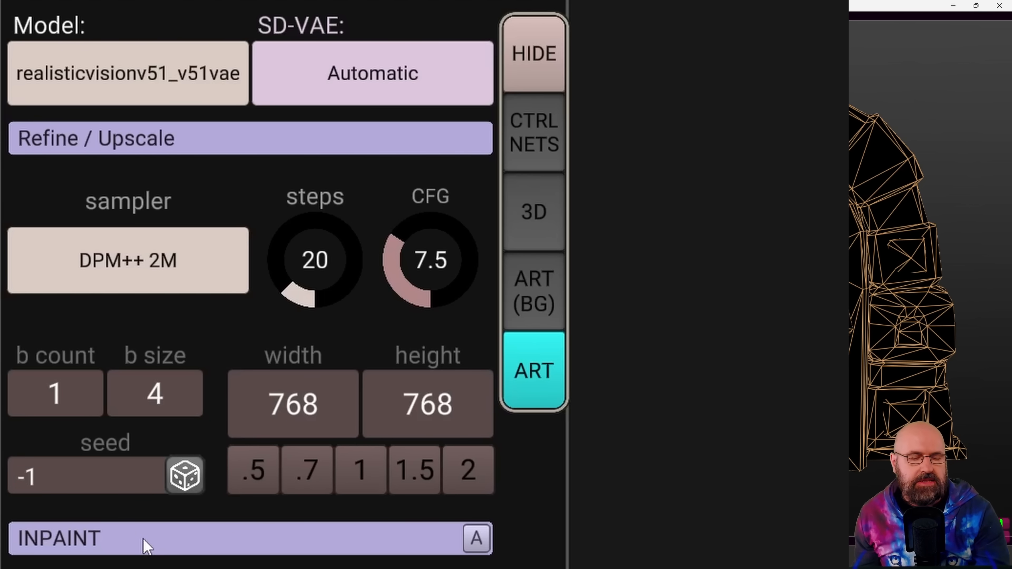
scroll(147, 547, down, 5)
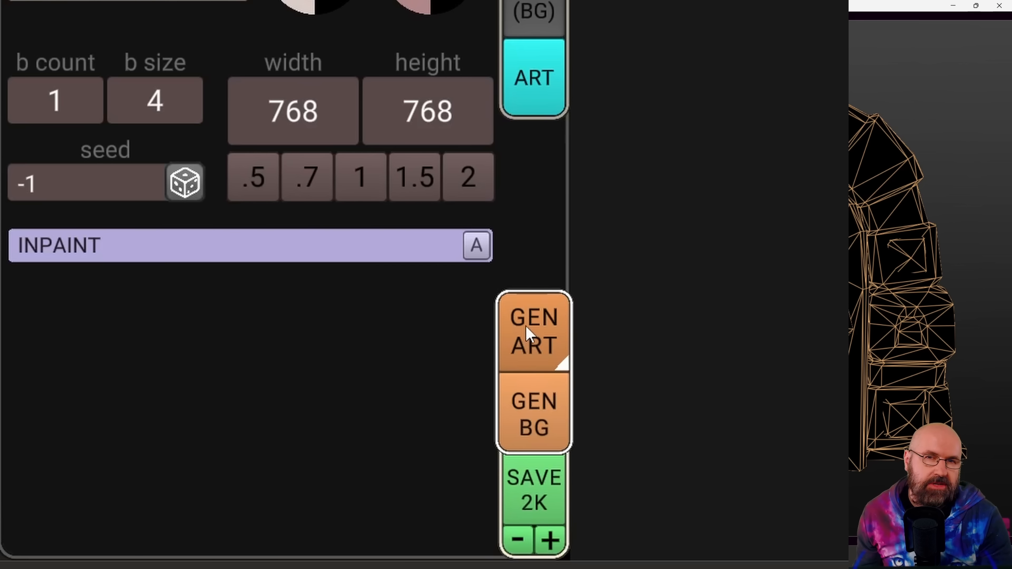
click(534, 50)
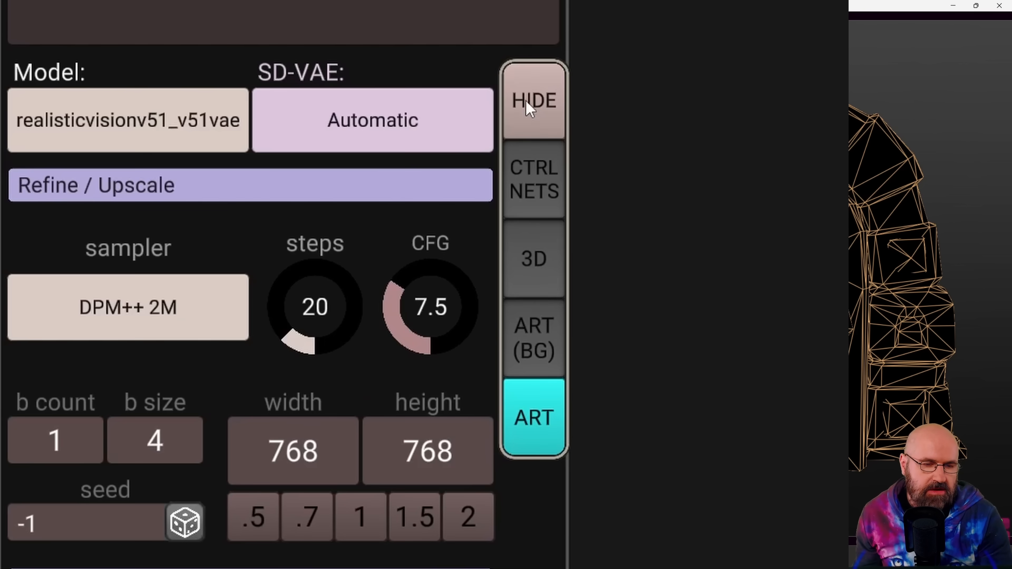
- Examine ControlNet 0's model choices and compare the normal map with the depth map as the image to send
click(530, 196)
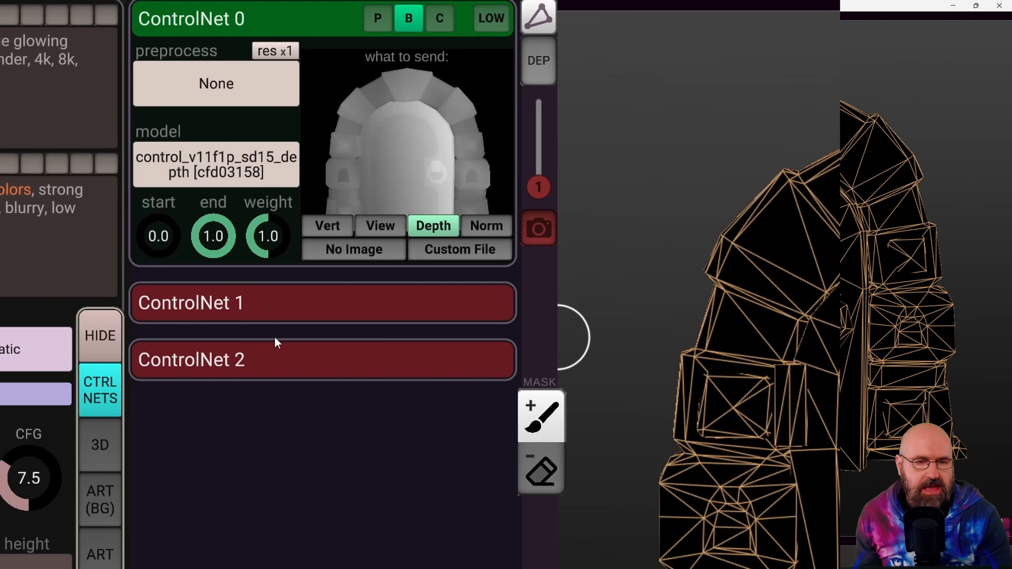
mouse_move(218, 165)
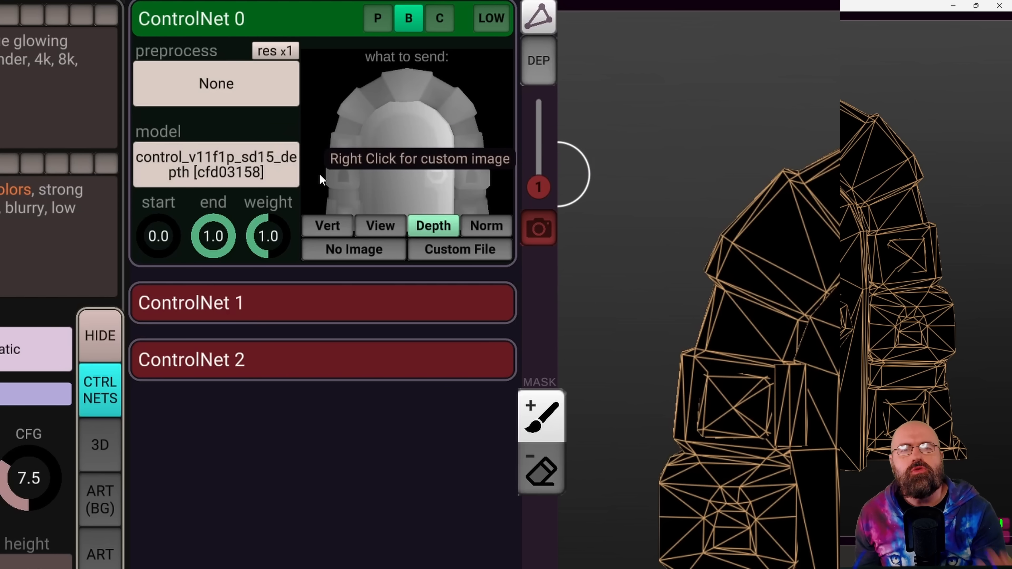
click(238, 178)
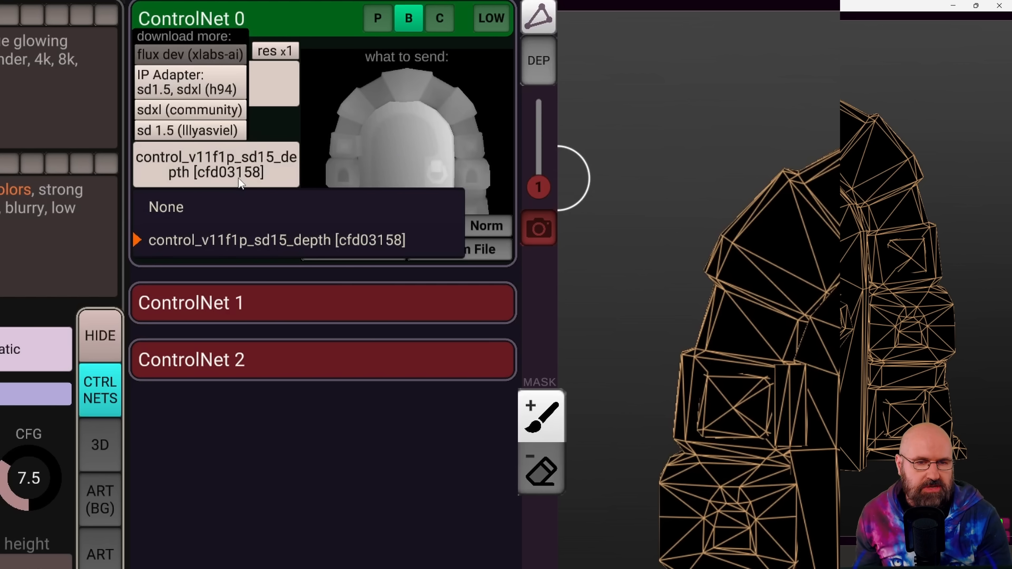
click(238, 178)
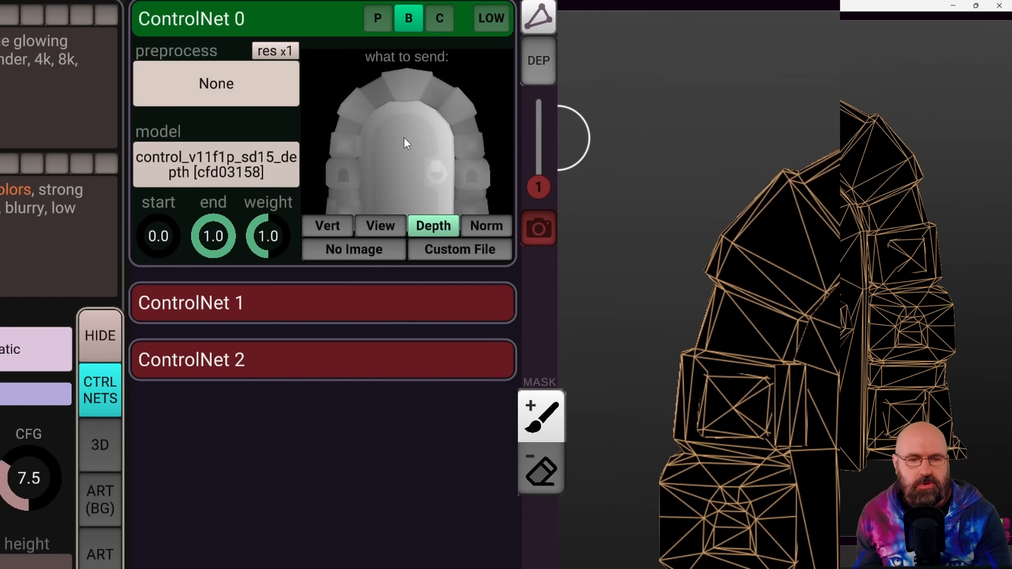
click(489, 225)
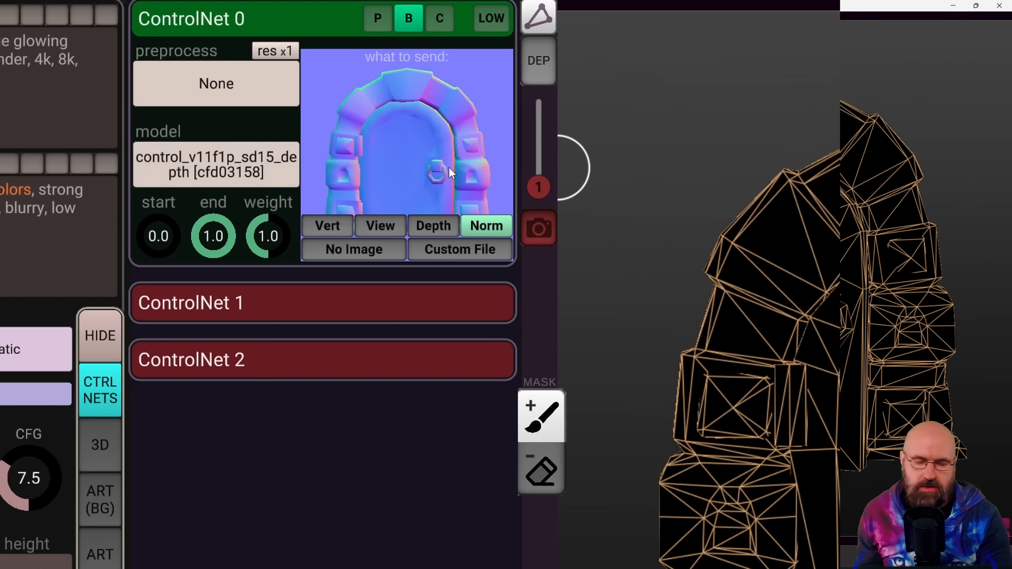
click(439, 231)
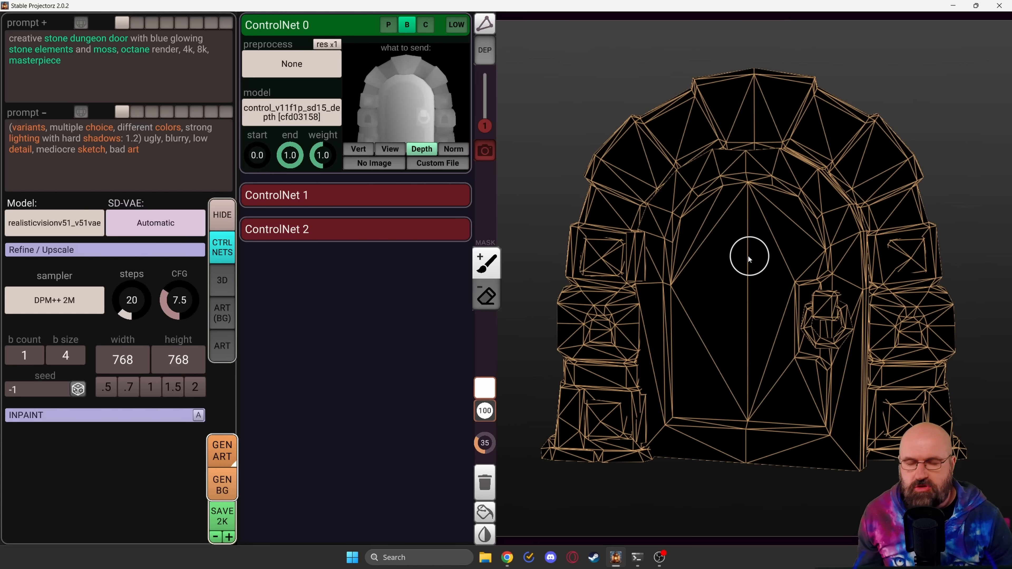
- Frame the whole door, set the number of projection cameras to 4 and arrange their views in a grid
scroll(741, 270, down, 2)
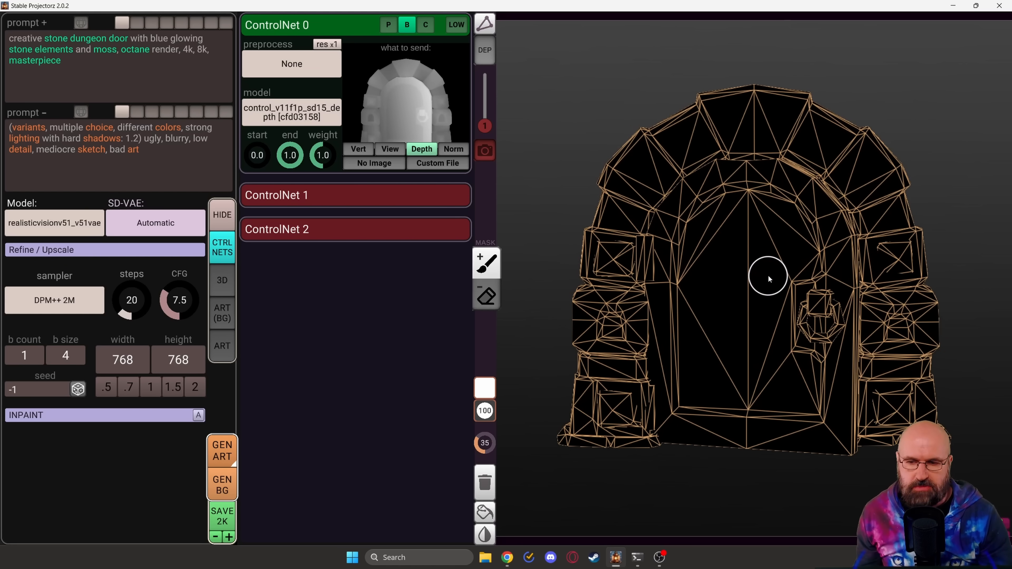
mouse_move(769, 276)
middle_down()
mouse_move(722, 278)
mouse_move(741, 299)
mouse_move(746, 237)
mouse_move(757, 279)
middle_up()
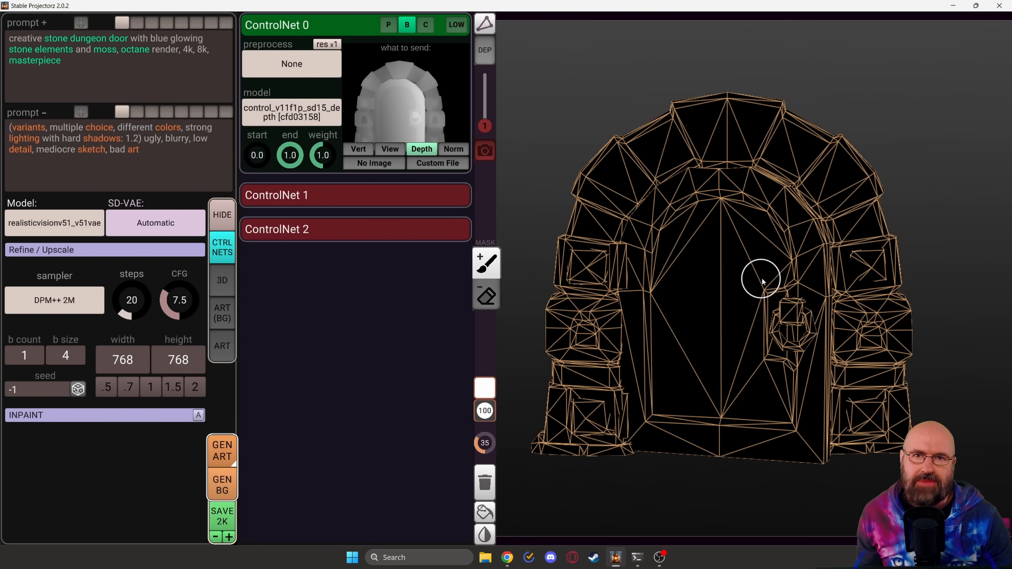
mouse_move(762, 281)
right_down()
mouse_move(623, 274)
mouse_move(786, 282)
mouse_move(769, 286)
right_up()
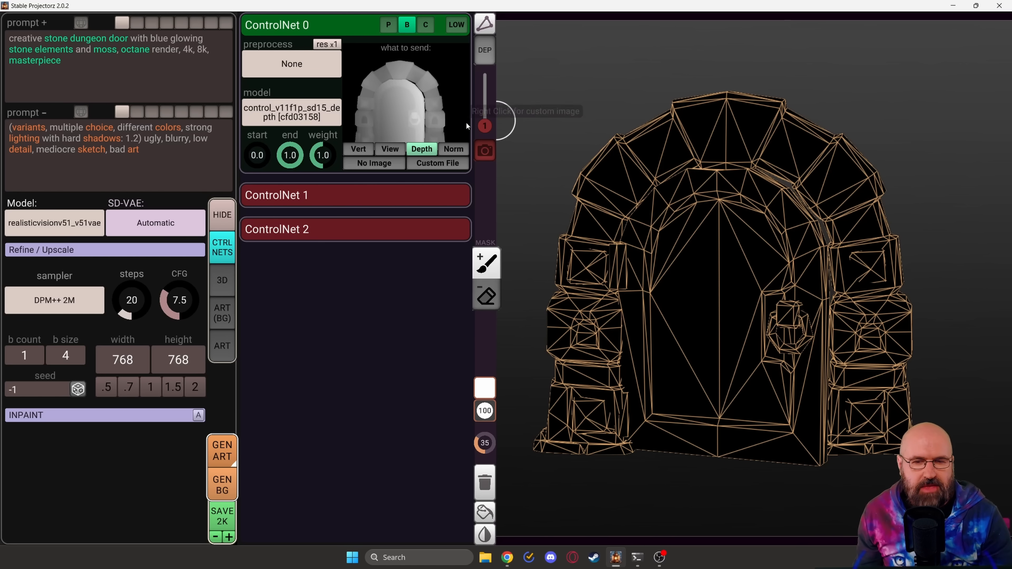
mouse_move(489, 127)
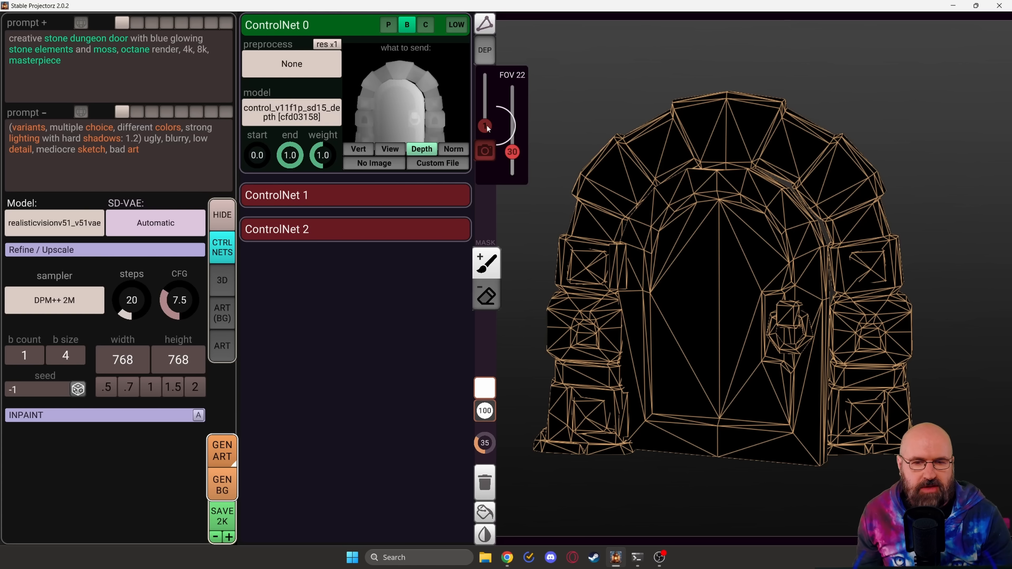
drag(489, 129, 488, 100)
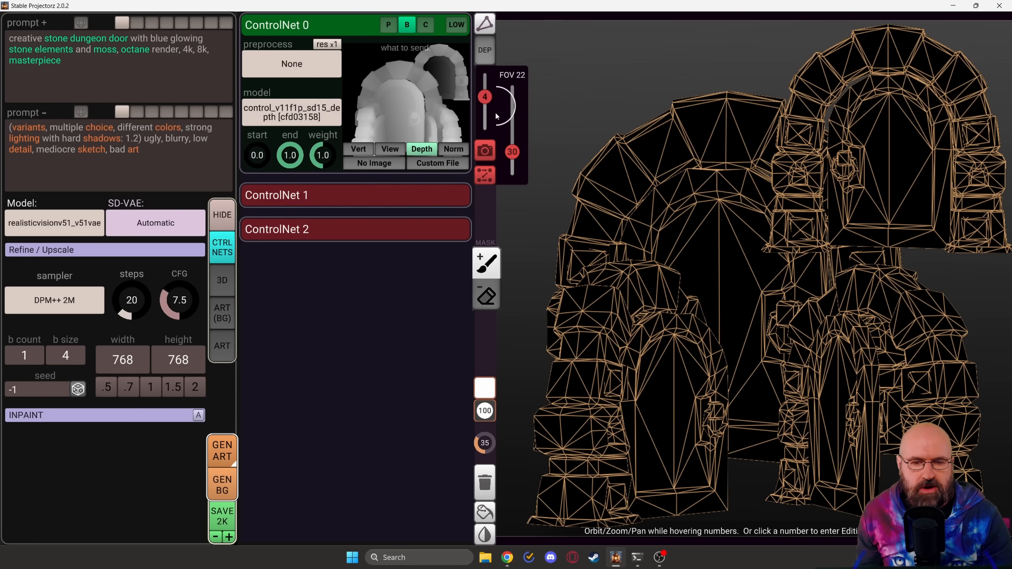
click(485, 175)
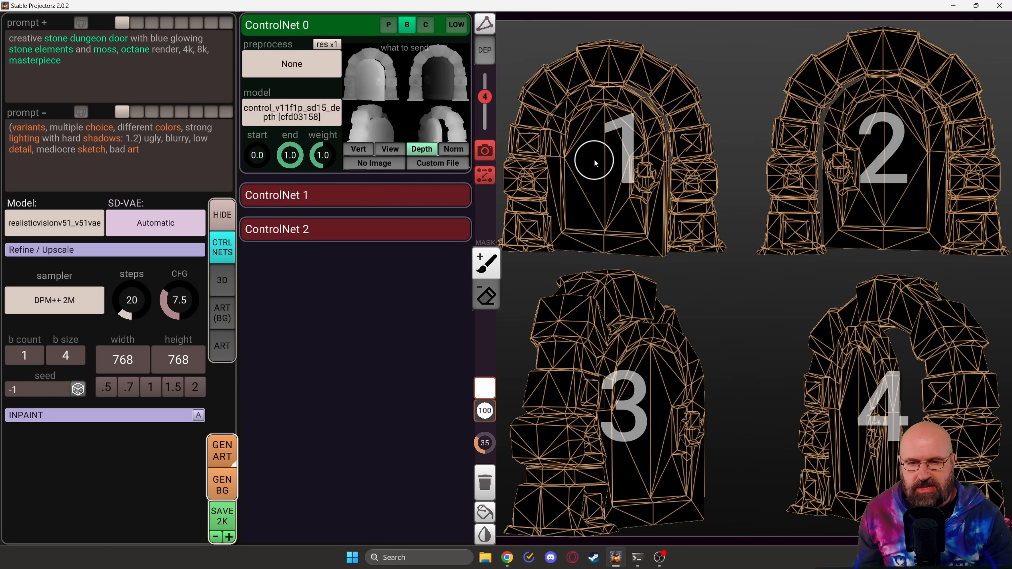
- Adjust the four camera views so the door is shown whole from different angles, without overlaps between the grid cells
scroll(594, 160, up, 1)
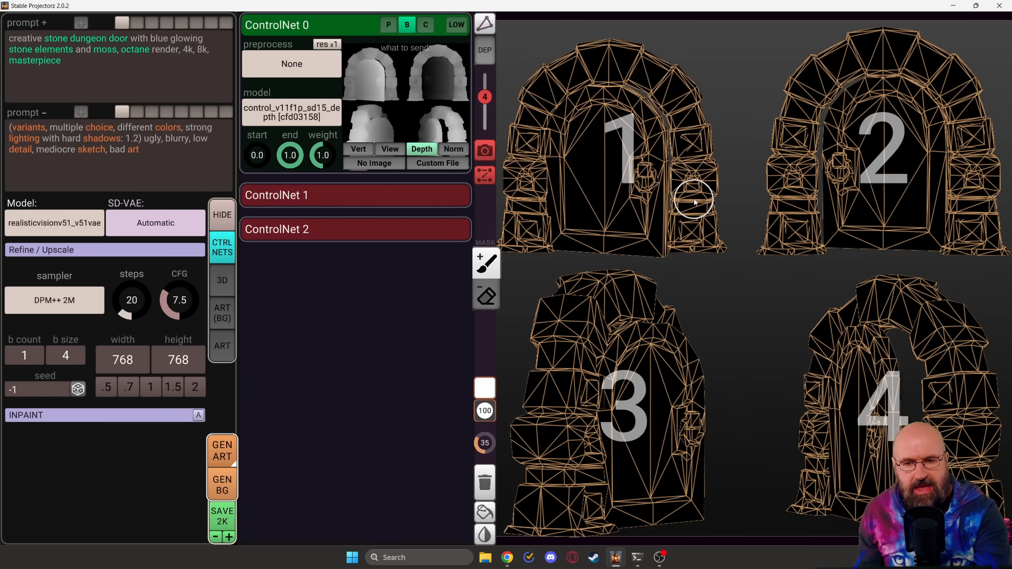
scroll(599, 392, up, 1)
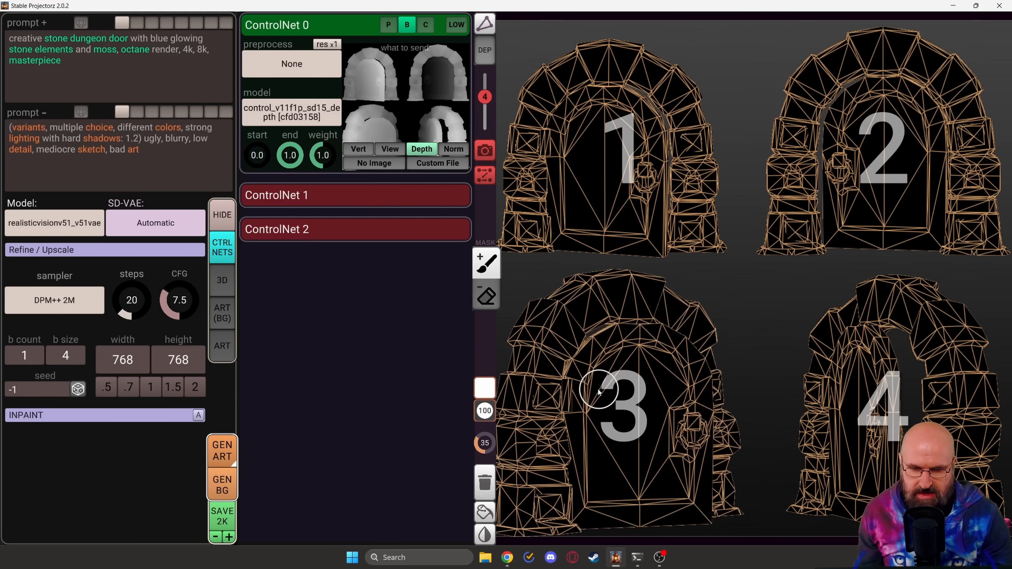
mouse_move(599, 391)
middle_down()
mouse_move(533, 391)
mouse_move(747, 387)
mouse_move(590, 385)
mouse_move(614, 383)
middle_up()
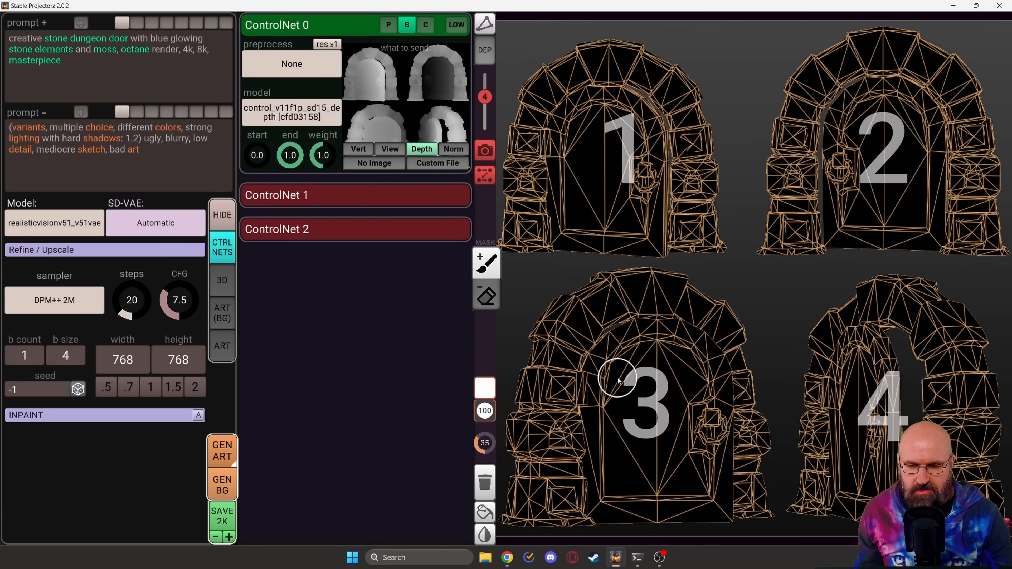
scroll(617, 378, down, 1)
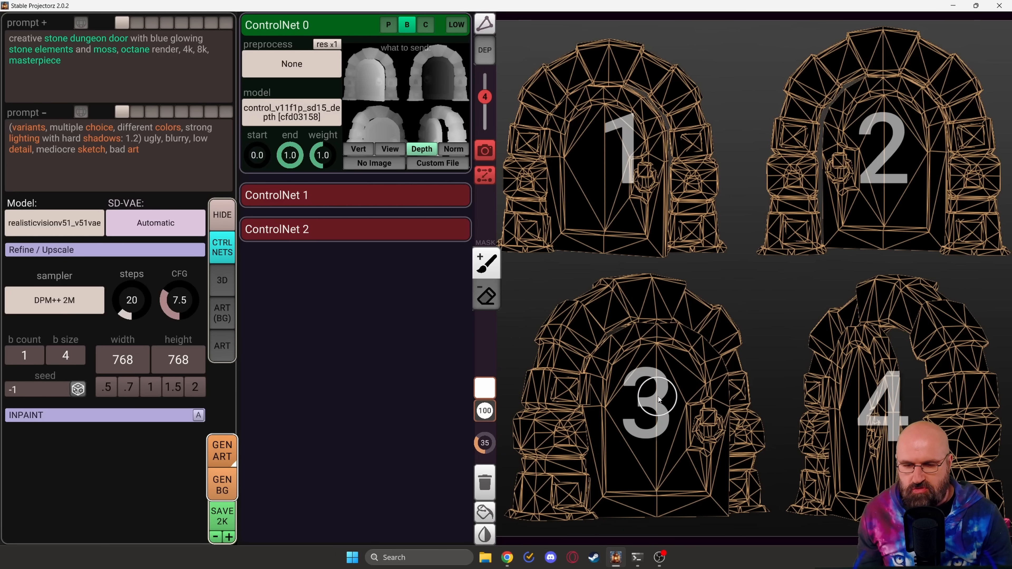
middle_drag(648, 401, 623, 405)
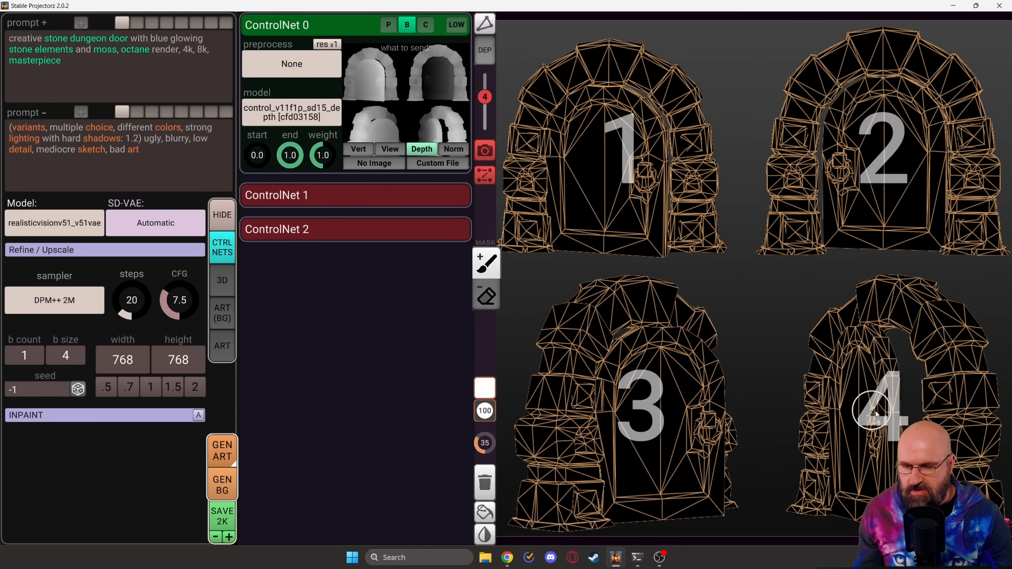
middle_drag(872, 415, 880, 403)
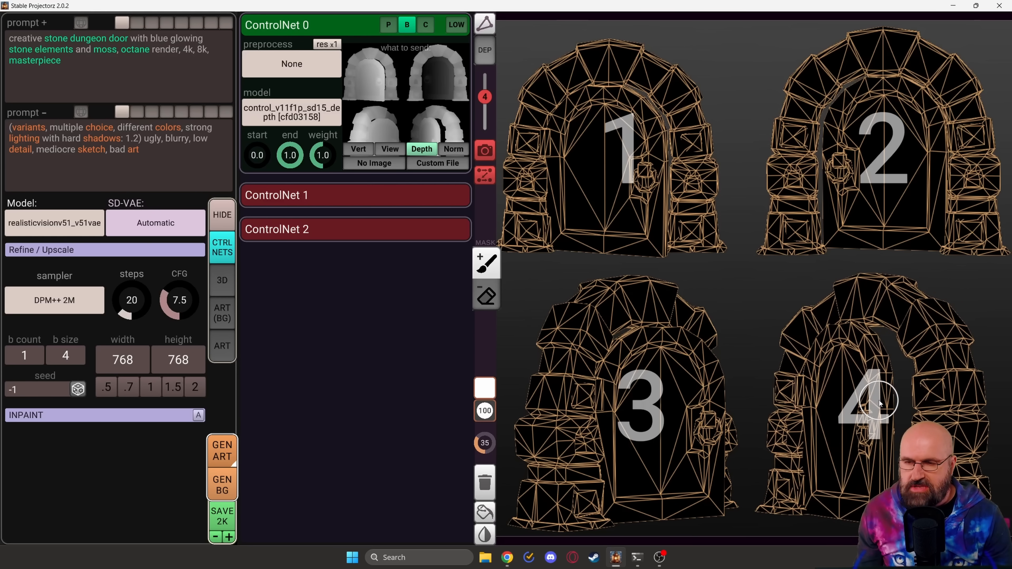
middle_drag(884, 150, 881, 155)
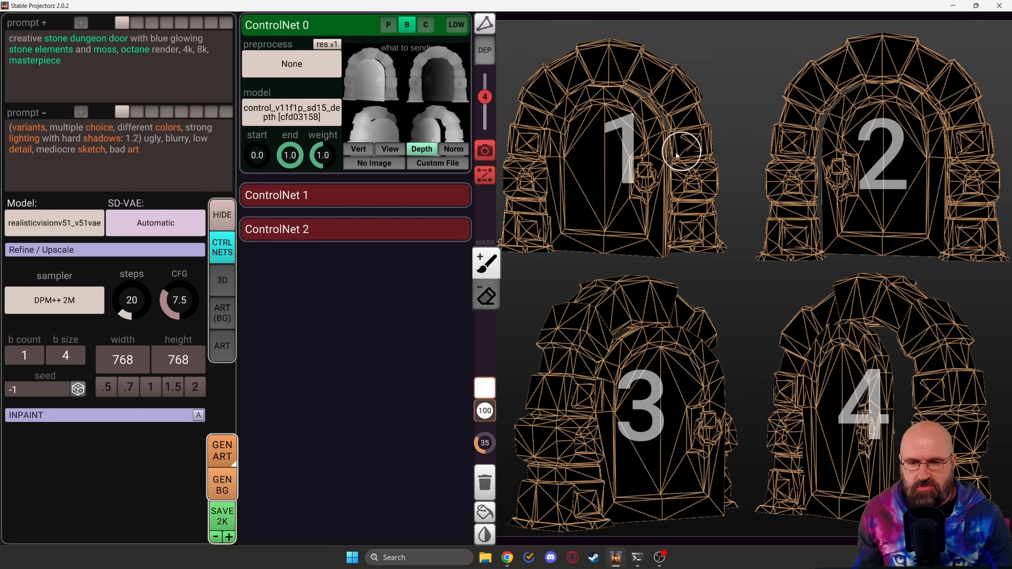
middle_drag(676, 155, 656, 157)
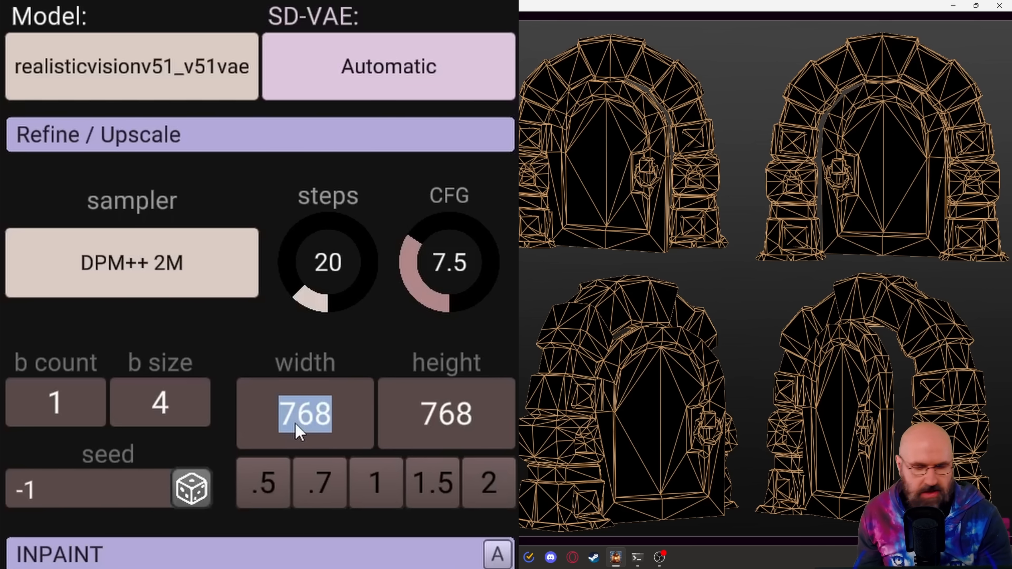
- Set the generated image's width and height to 1024 each
text(1024)
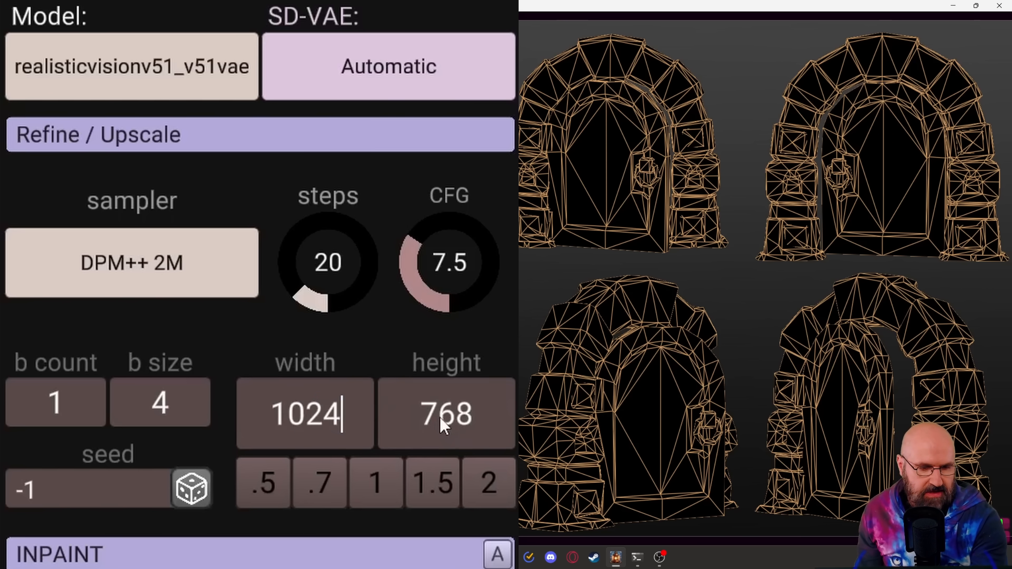
click(459, 422)
text(1024)
click(340, 413)
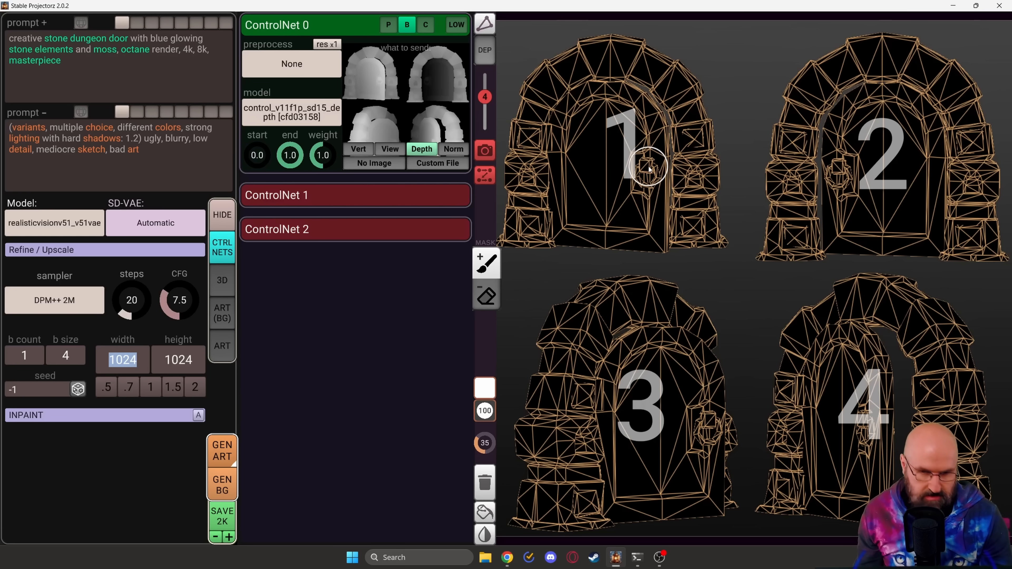
- Recenter the door in views 1 and 3, generate the art textures and show the generated images
middle_drag(649, 167, 662, 166)
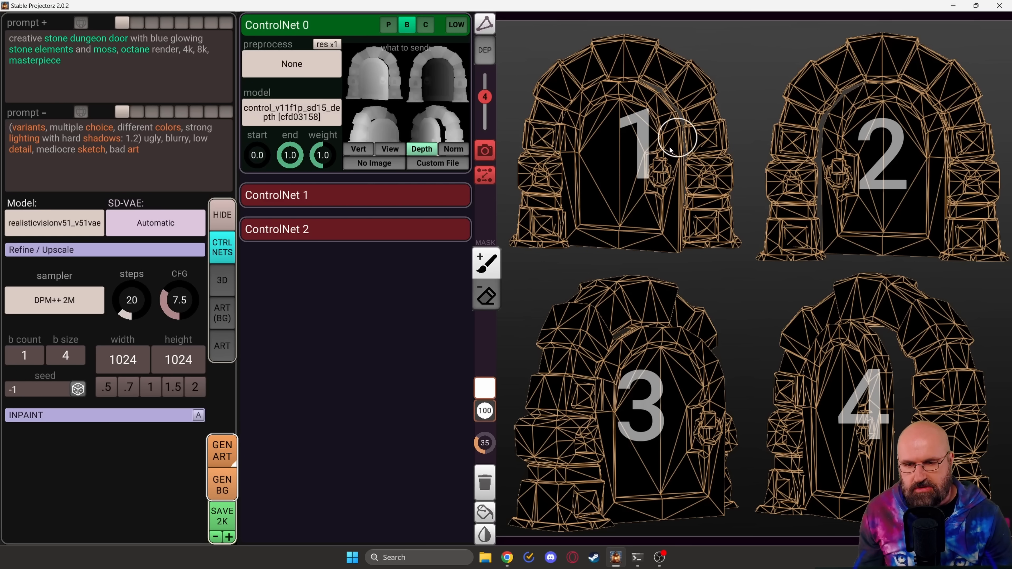
middle_drag(641, 388, 642, 381)
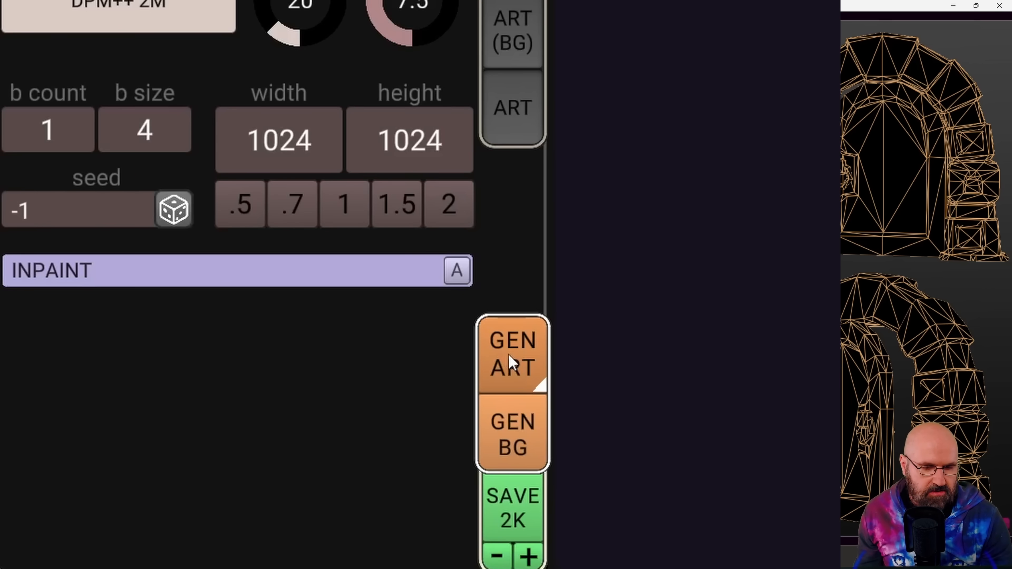
click(511, 361)
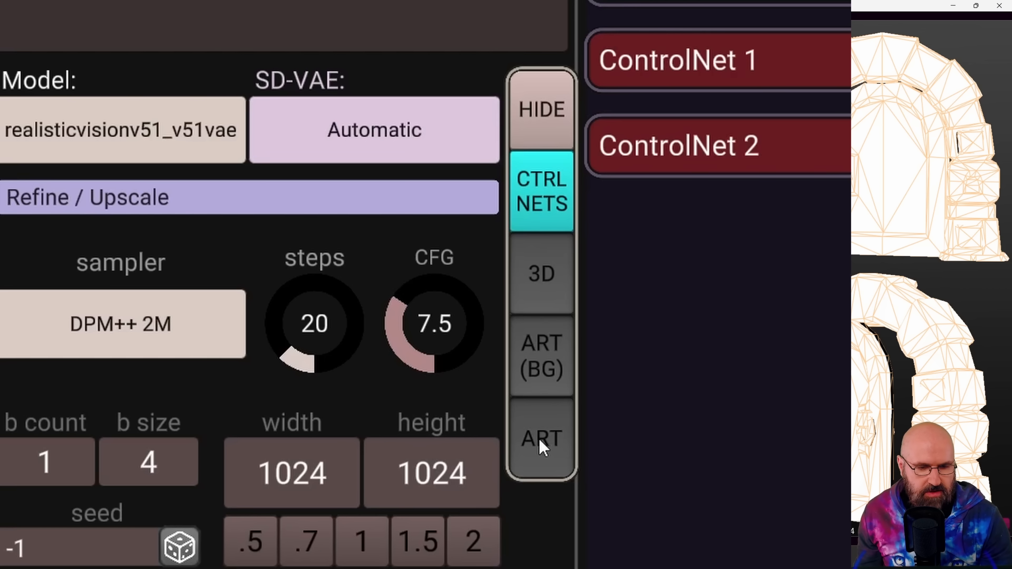
click(223, 349)
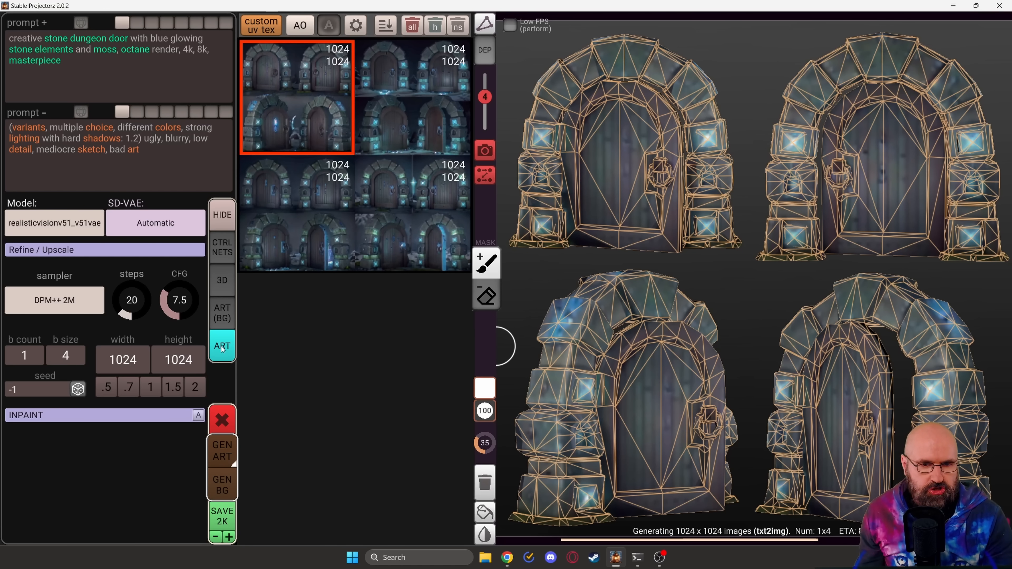
- Check the generation progress in the console window and turn off the wireframe display on the door
click(637, 558)
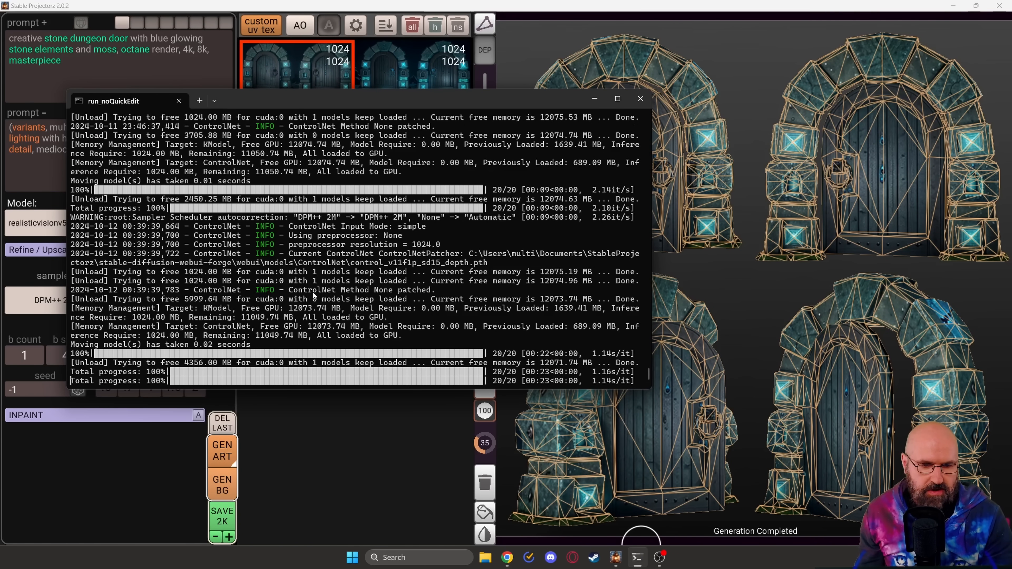
click(351, 451)
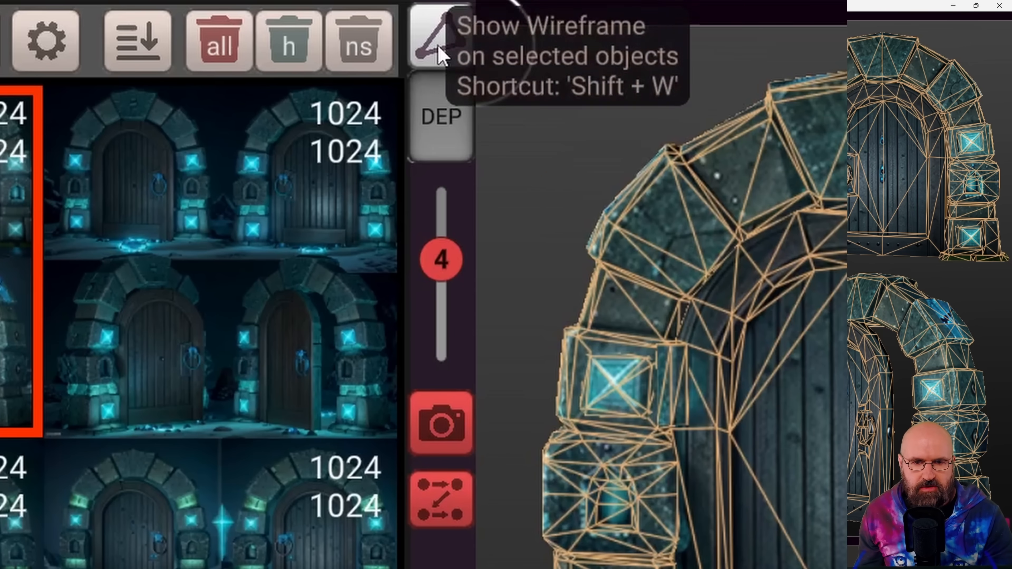
click(437, 44)
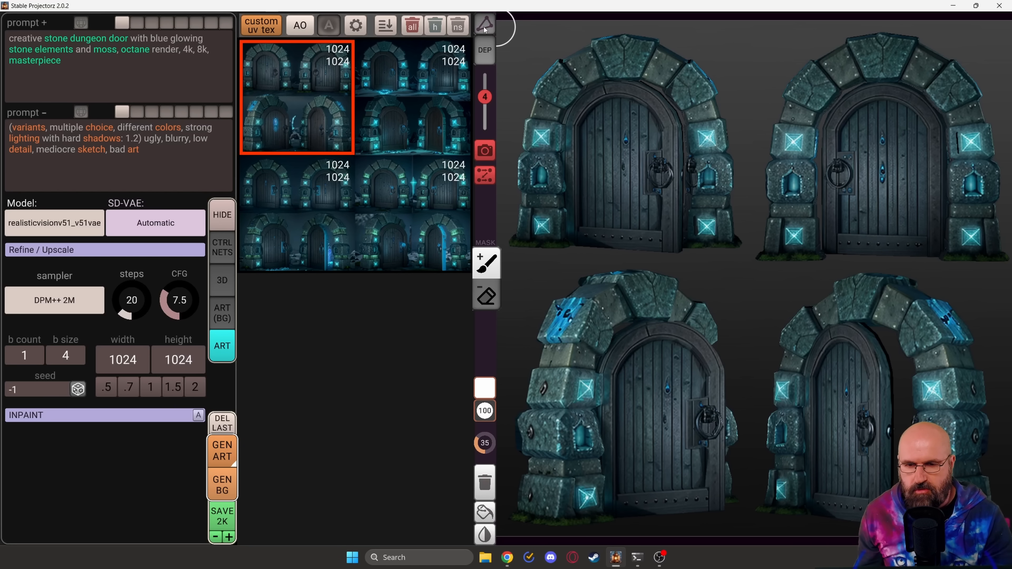
- Switch from the four-camera grid to painting mode and inspect the projected texture around the front and side of the door
mouse_move(488, 153)
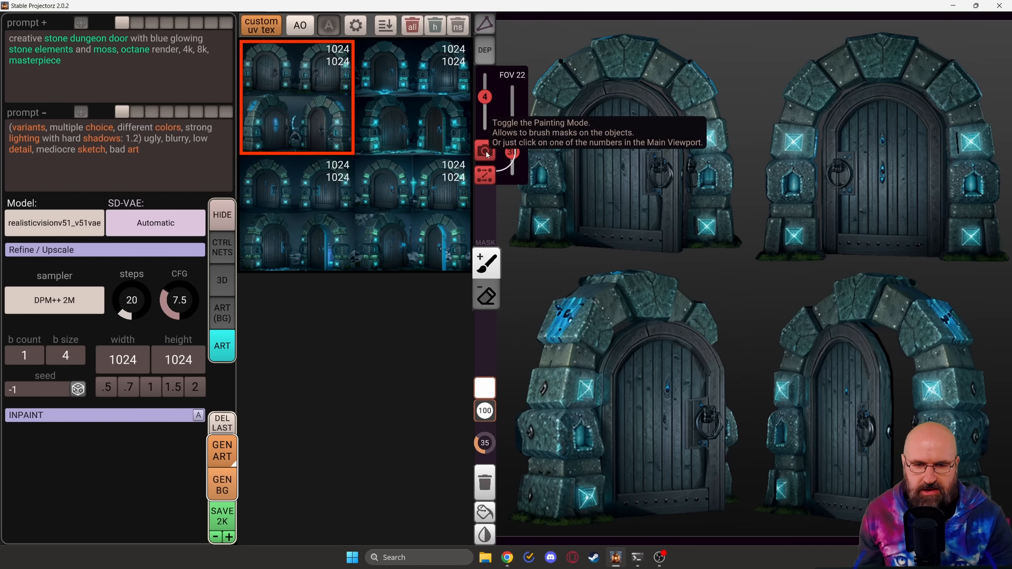
click(487, 154)
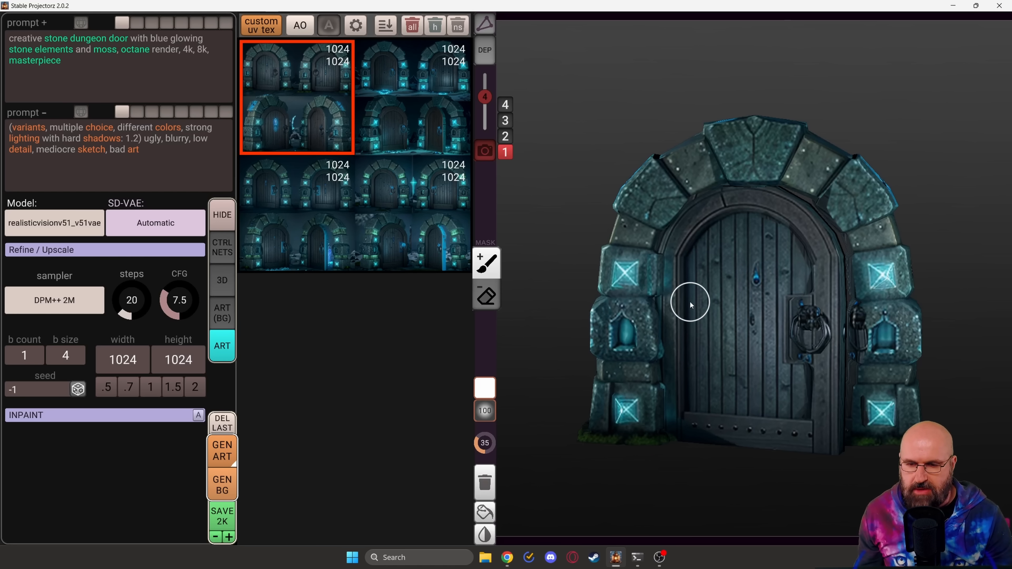
mouse_move(690, 303)
right_down()
mouse_move(809, 303)
mouse_move(593, 298)
mouse_move(717, 294)
mouse_move(857, 307)
mouse_move(872, 289)
mouse_move(872, 260)
mouse_move(856, 276)
mouse_move(728, 293)
right_up()
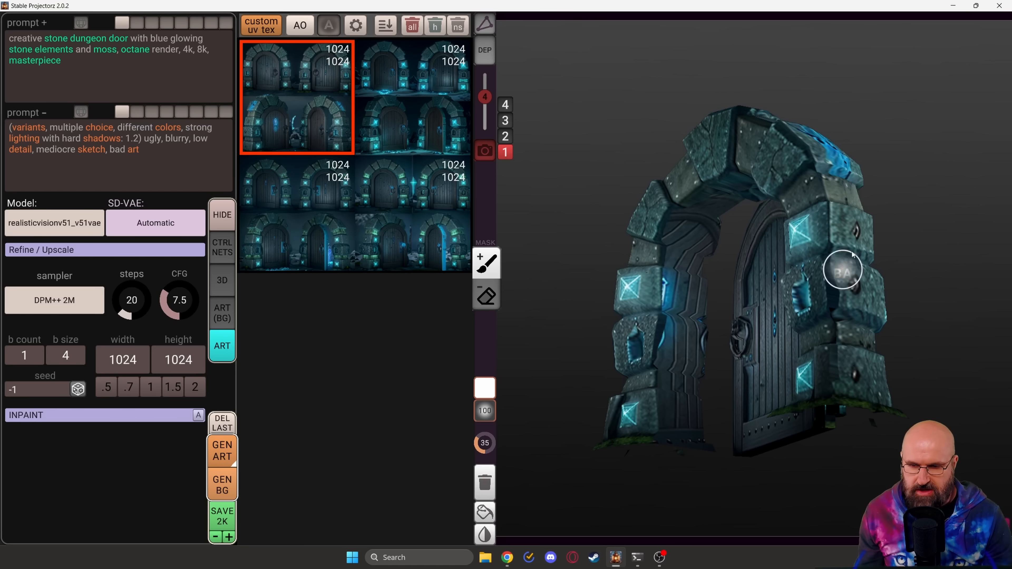
mouse_move(848, 227)
right_down()
mouse_move(839, 259)
mouse_move(815, 283)
mouse_move(720, 265)
right_up()
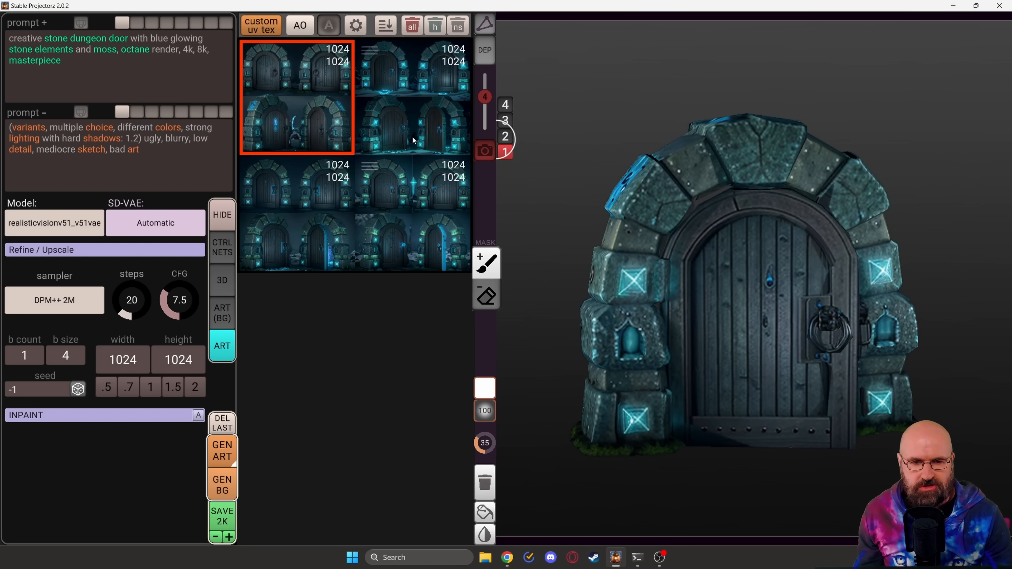
- Preview the other generated textures on the door and apply the fourth image, the one with glowing green bands
click(426, 118)
click(397, 214)
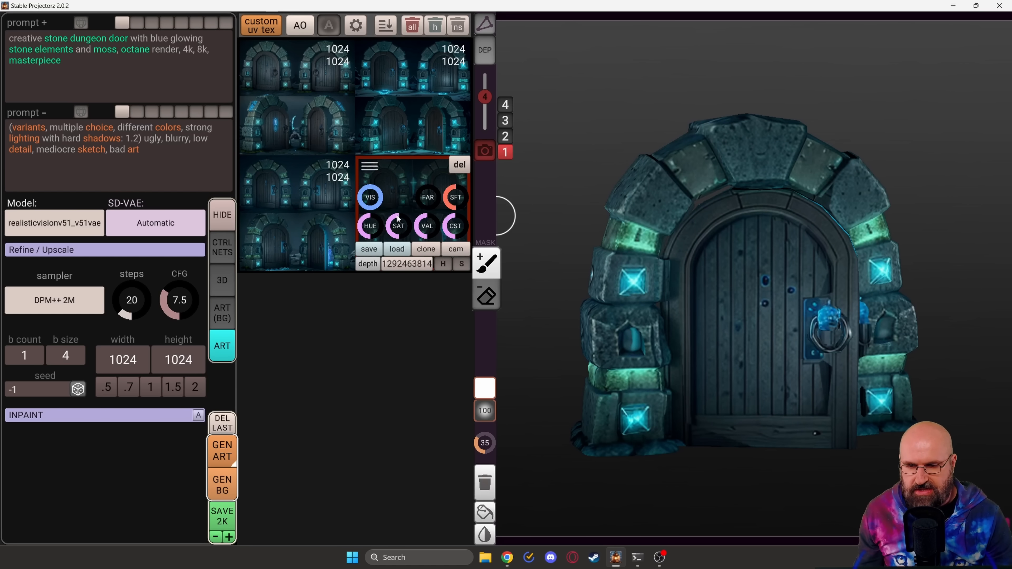
mouse_move(803, 267)
right_down()
mouse_move(725, 262)
mouse_move(797, 275)
mouse_move(904, 267)
mouse_move(915, 276)
mouse_move(605, 272)
mouse_move(597, 278)
mouse_move(796, 276)
mouse_move(596, 283)
mouse_move(593, 313)
mouse_move(605, 271)
right_up()
- Delete all non-selected generated images, keeping only the chosen door texture
mouse_move(407, 194)
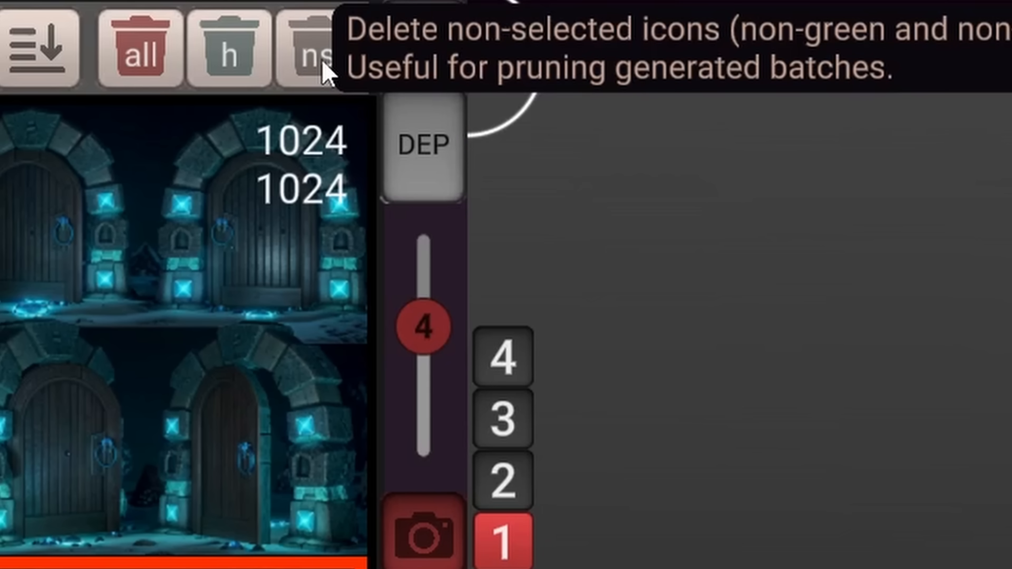
click(325, 70)
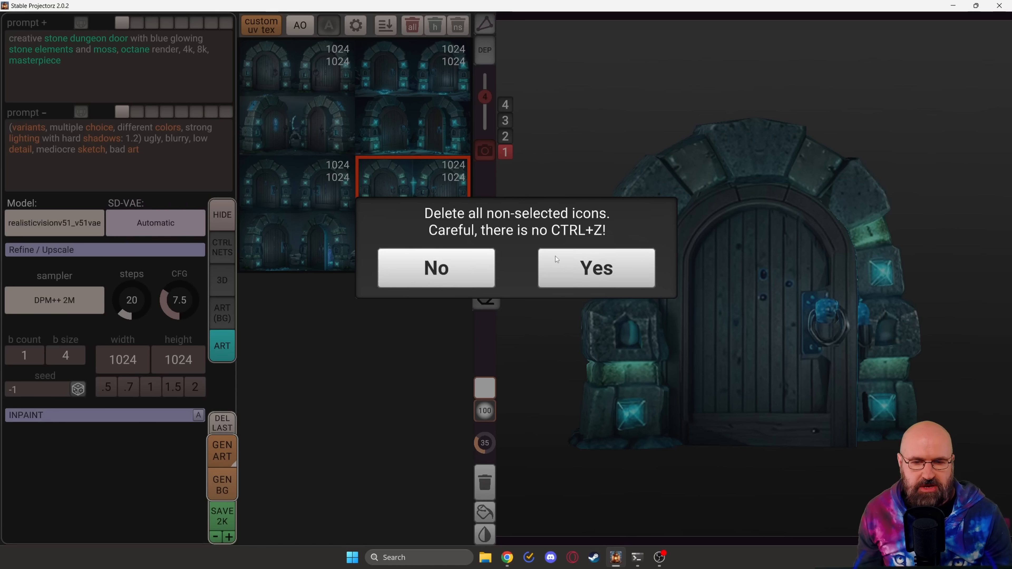
click(568, 265)
mouse_move(294, 72)
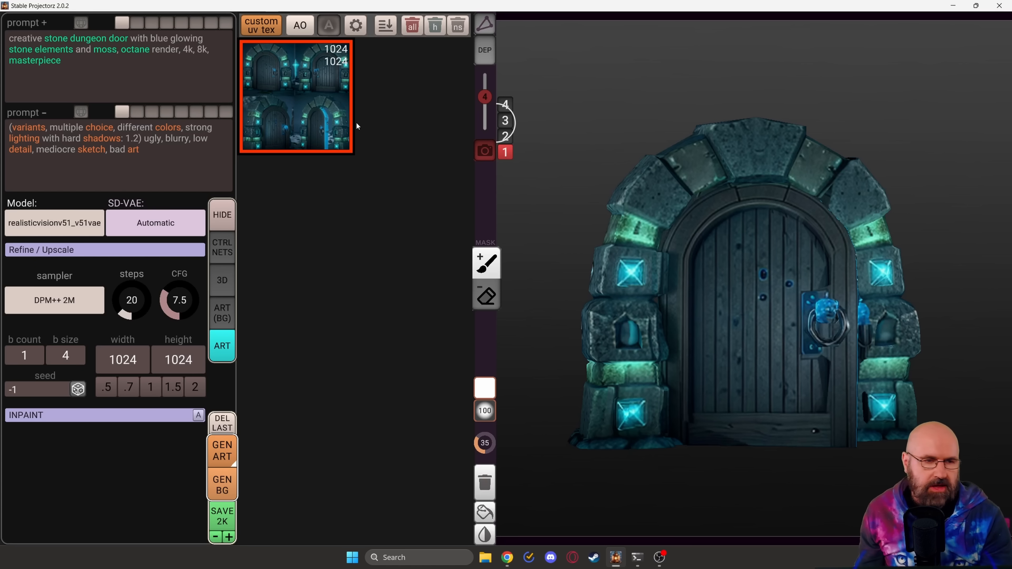
mouse_move(352, 128)
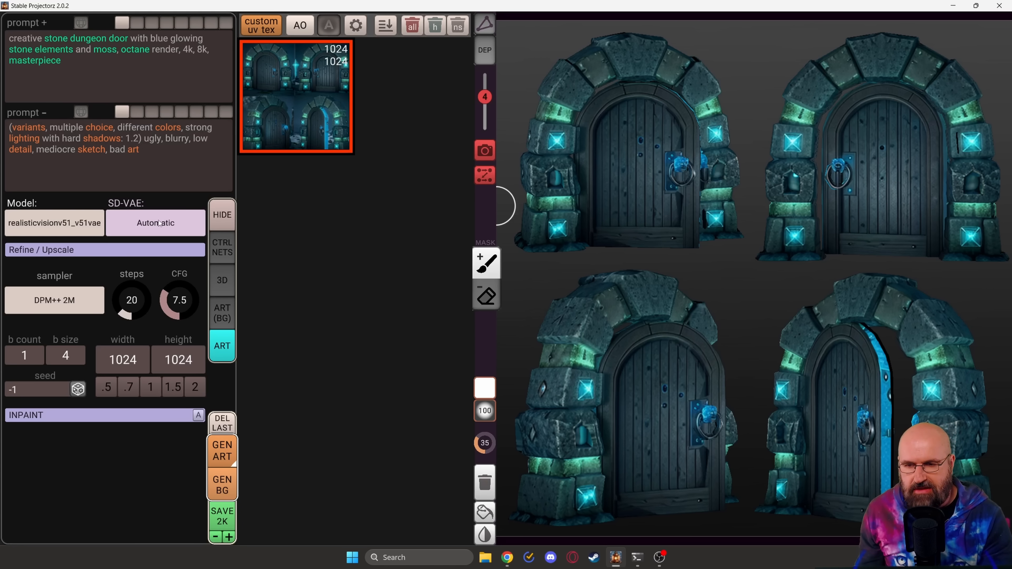
- Switch to Chrome and bring up the YouTube tutorial on using Stable Projectorz at its section on blending the seams
mouse_move(576, 140)
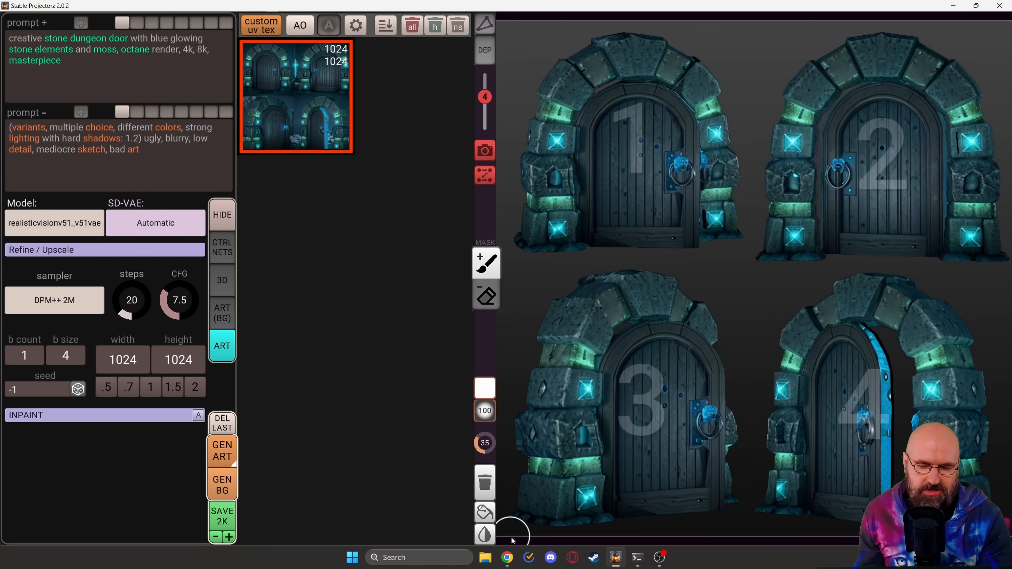
mouse_move(507, 558)
click(531, 513)
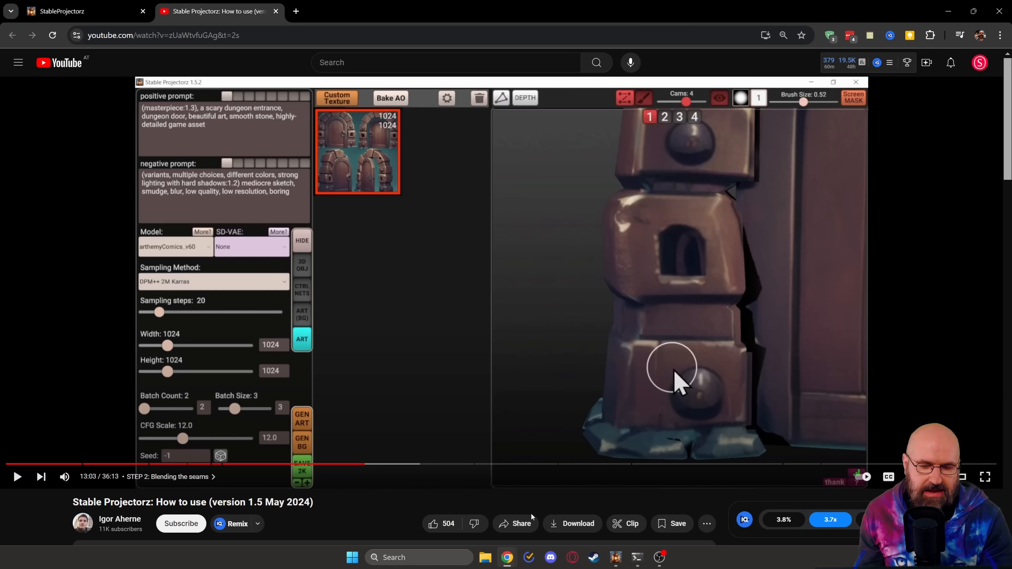